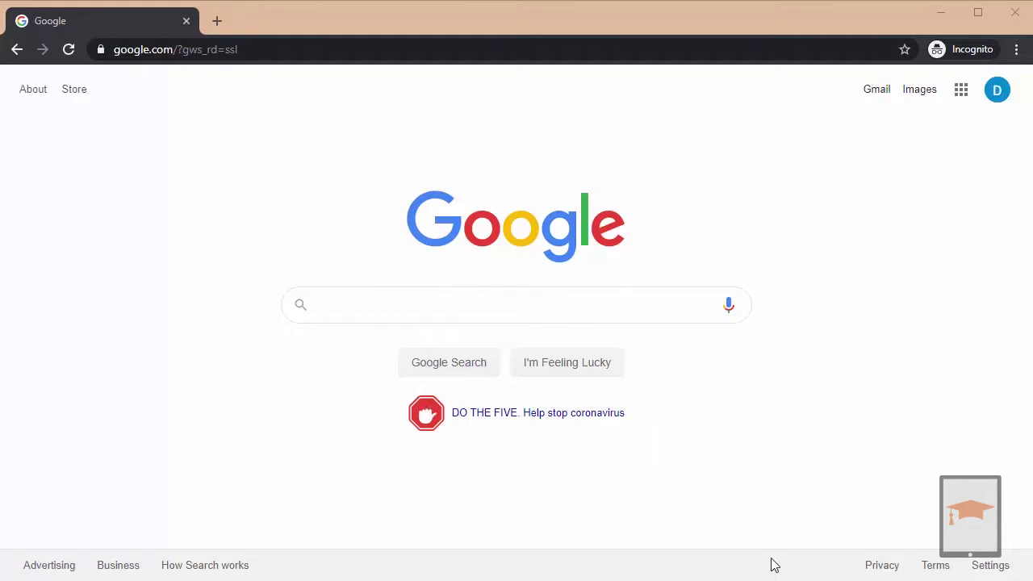
Step: Go to Drive from the apps launcher and scroll My Drive to find Science project
left_click(961, 89)
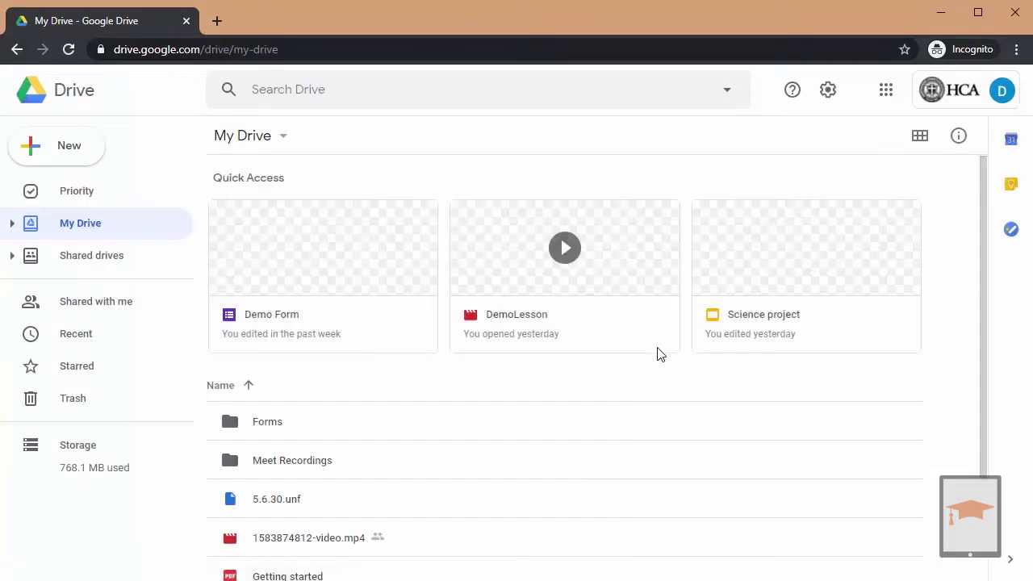
scroll(427, 427, "down", 2)
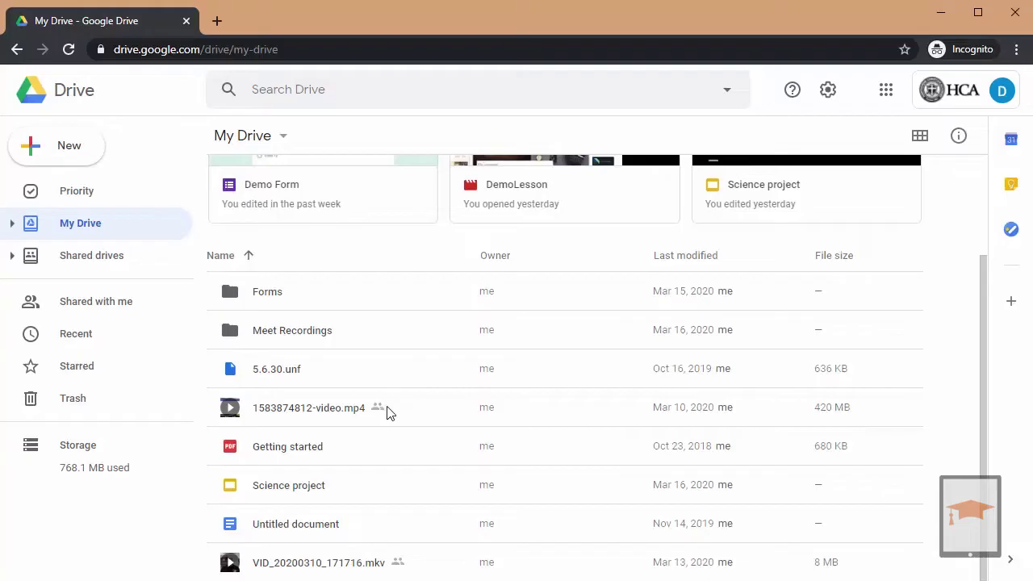
Step: Bring up the Science project file's action menu, including its Share option
right_click(319, 494)
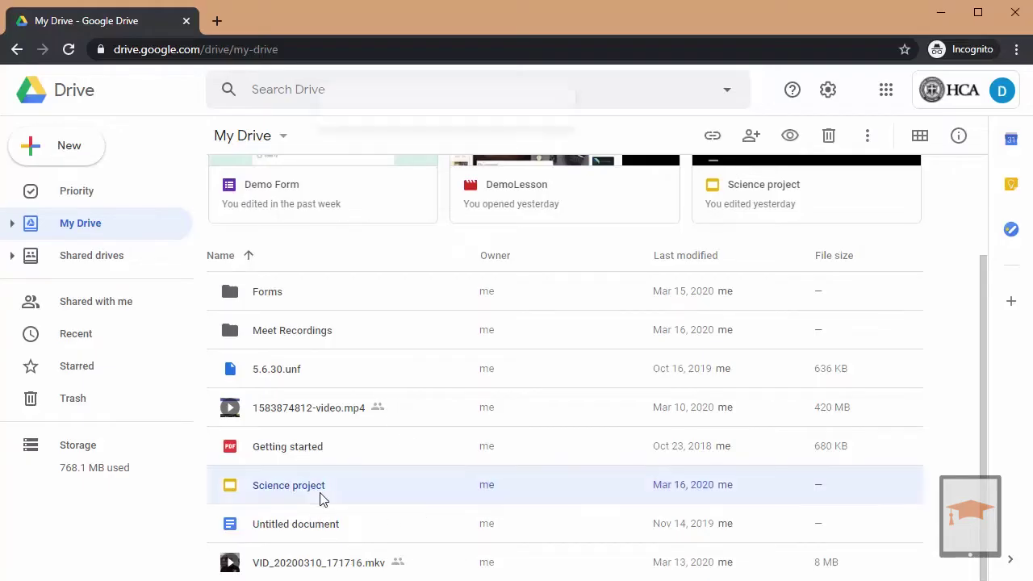
left_click(225, 495)
left_click(867, 136)
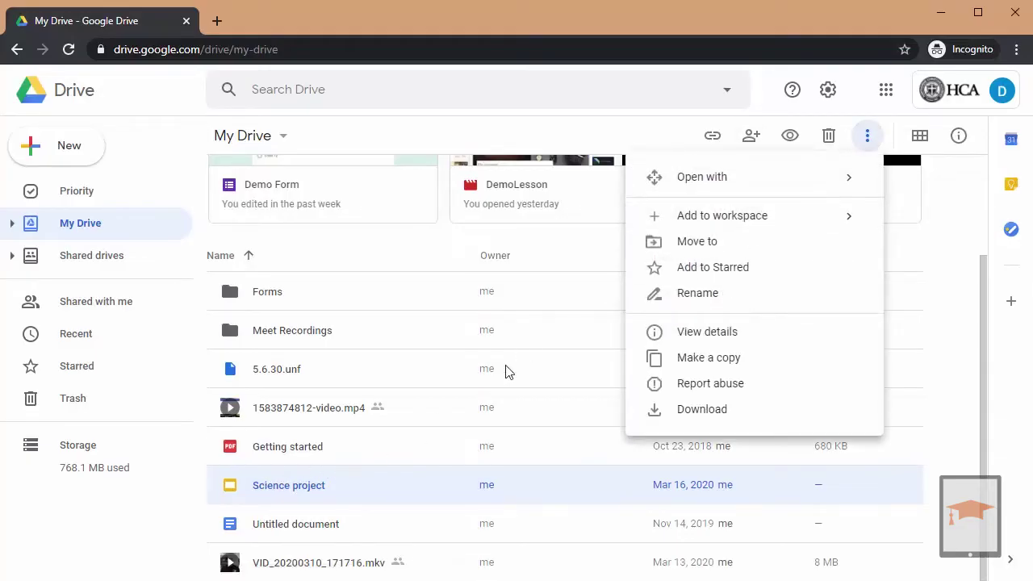
left_click(295, 490)
right_click(296, 493)
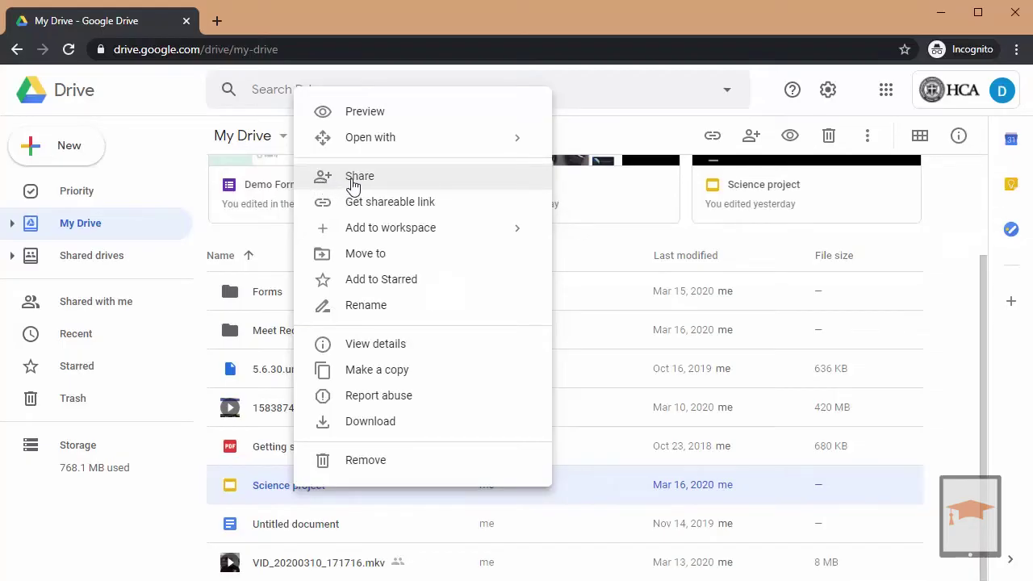
Step: Share Science project and turn on a link viewable by anyone in the organisation
left_click(358, 179)
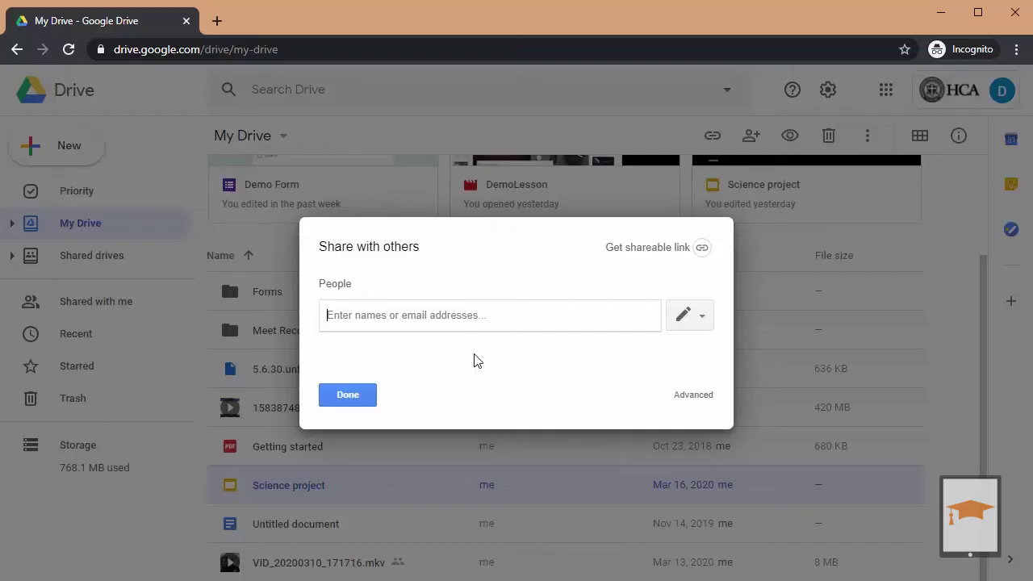
left_click(701, 315)
left_click(702, 315)
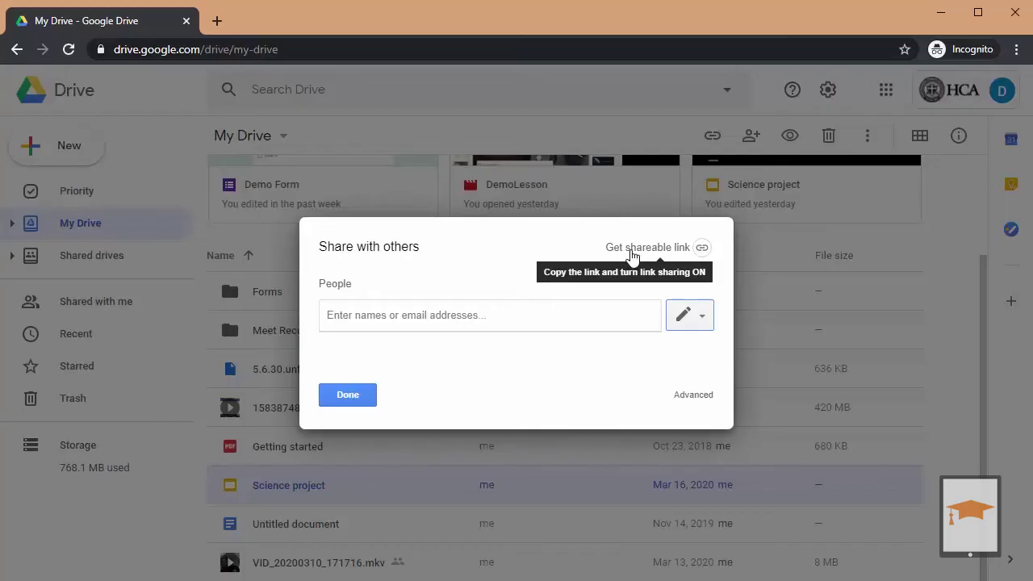
left_click(636, 255)
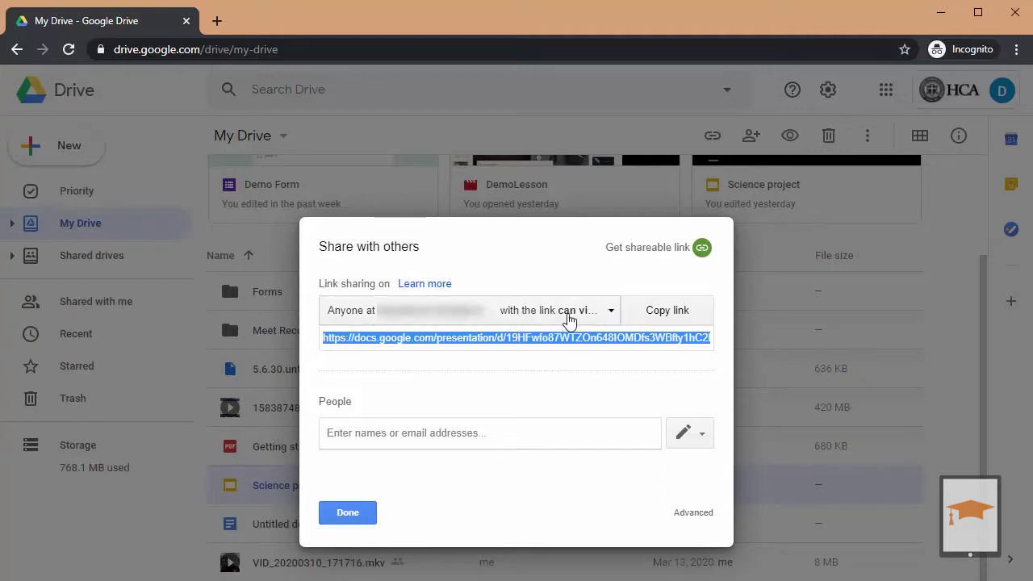
Step: Change link sharing to 'On - Anyone with the link' and save it
left_click(613, 316)
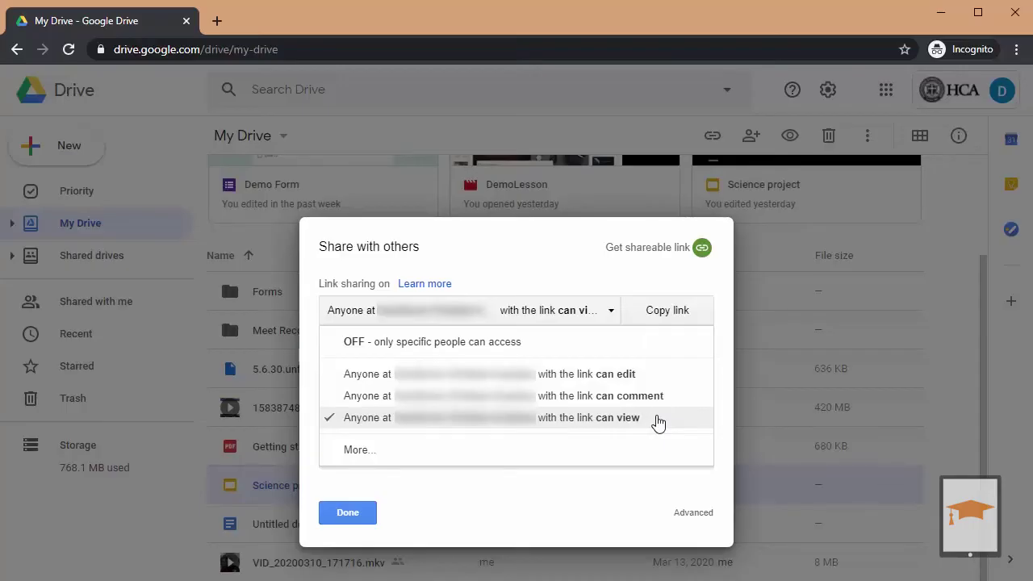
left_click(356, 452)
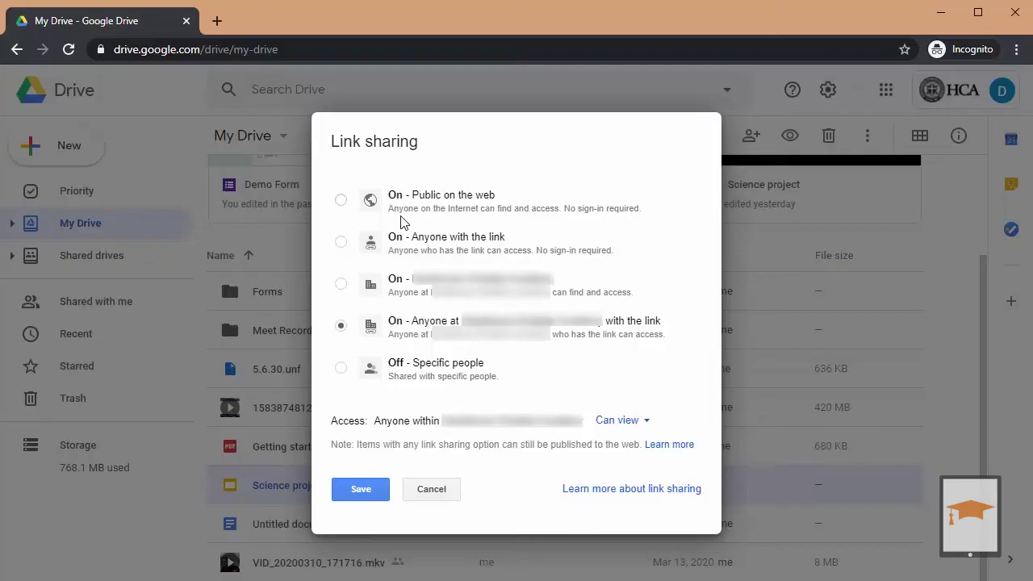
left_click(340, 243)
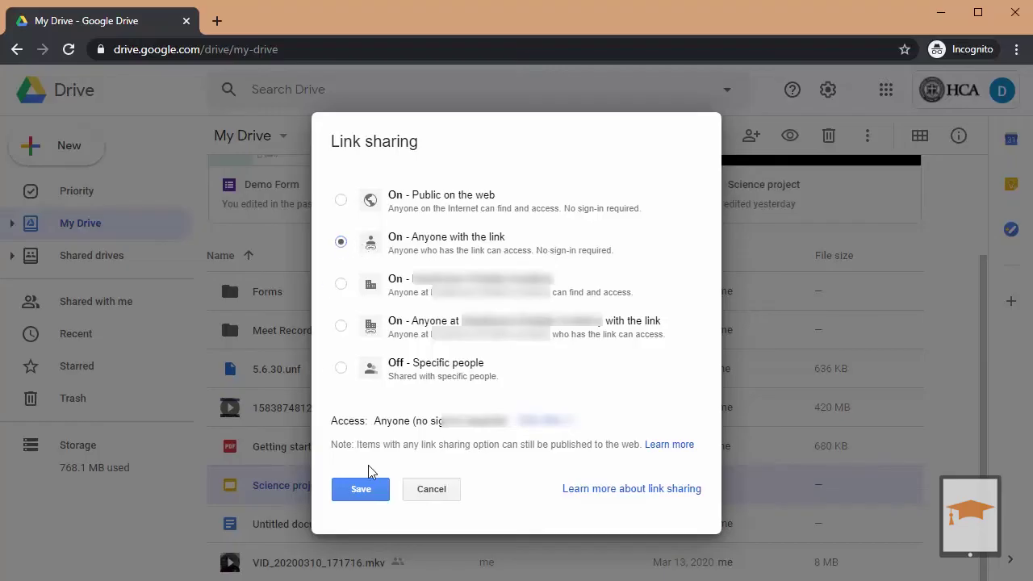
left_click(360, 492)
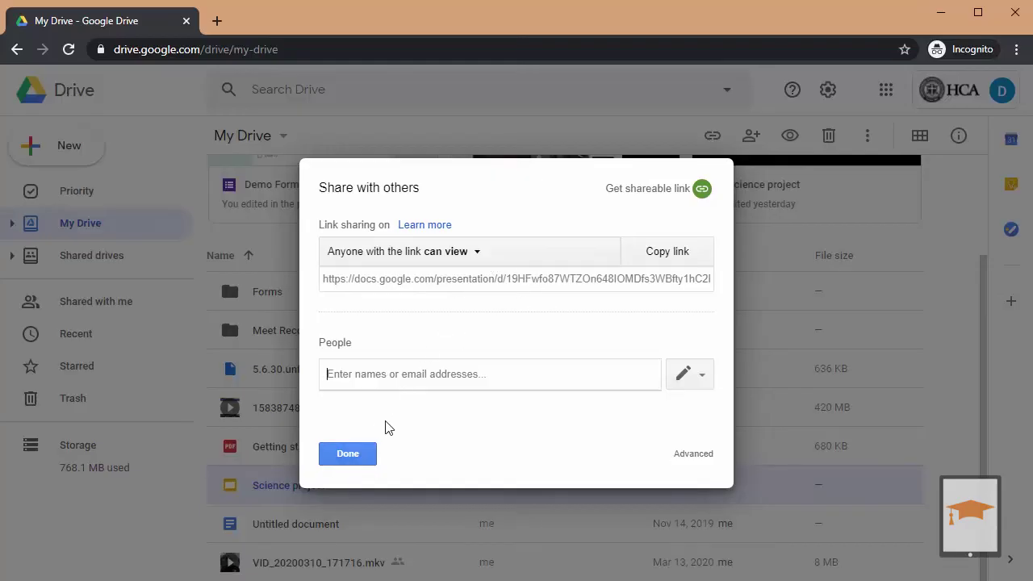
Step: Confirm 'Anyone with the link can view' and close the Share dialog with Done
left_click(350, 453)
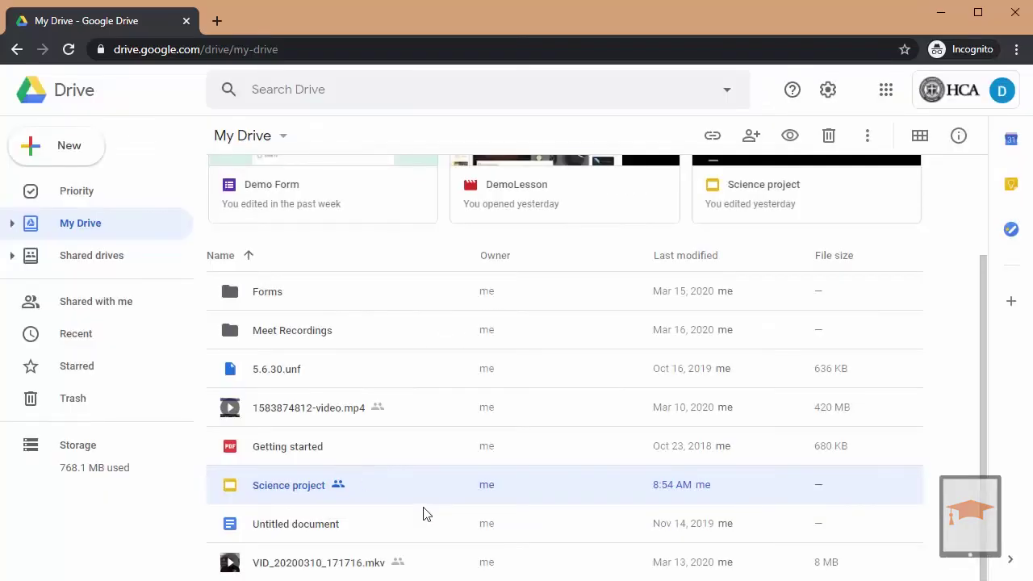
right_click(267, 486)
left_click(346, 172)
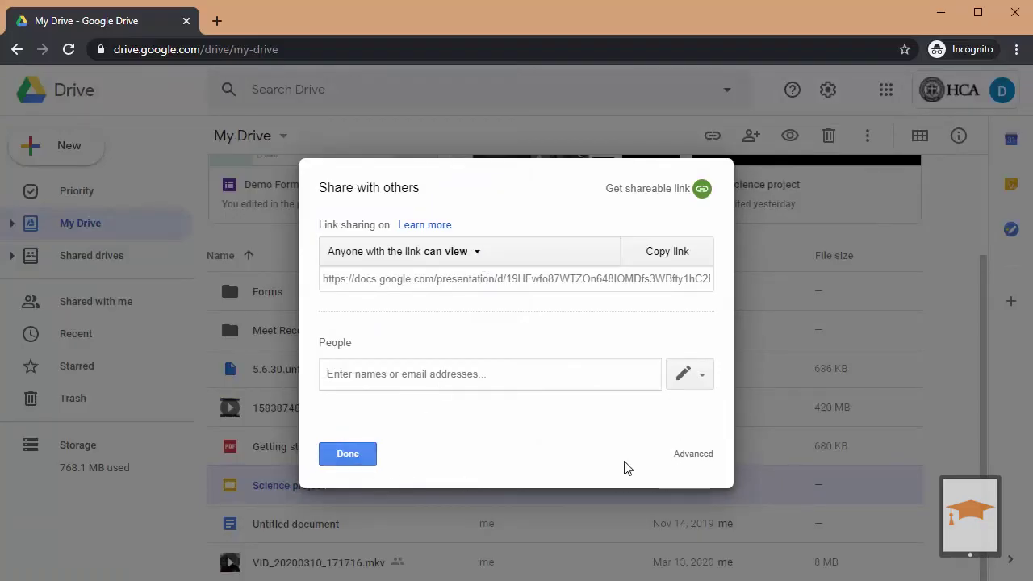
left_click(685, 460)
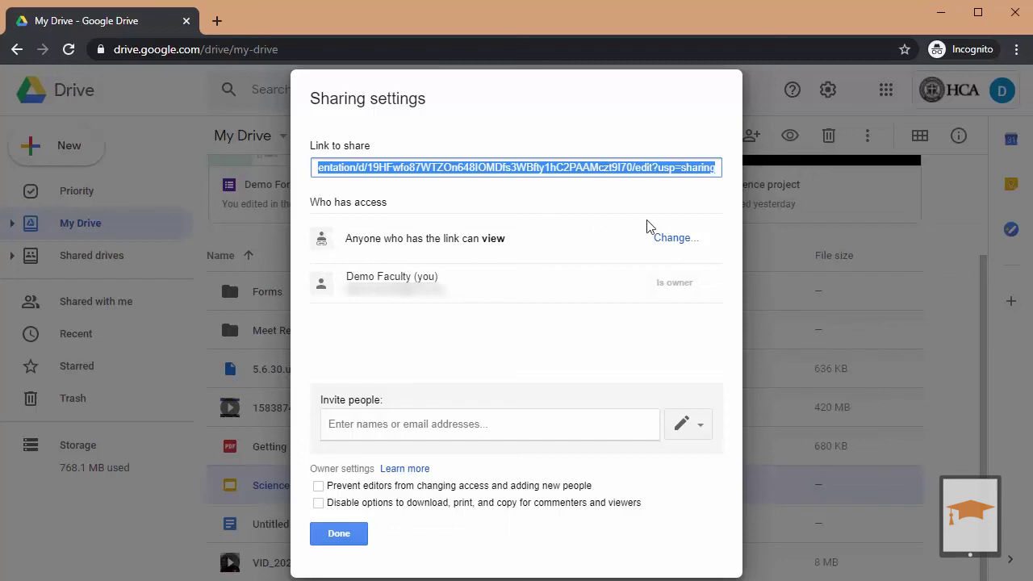
left_click(676, 238)
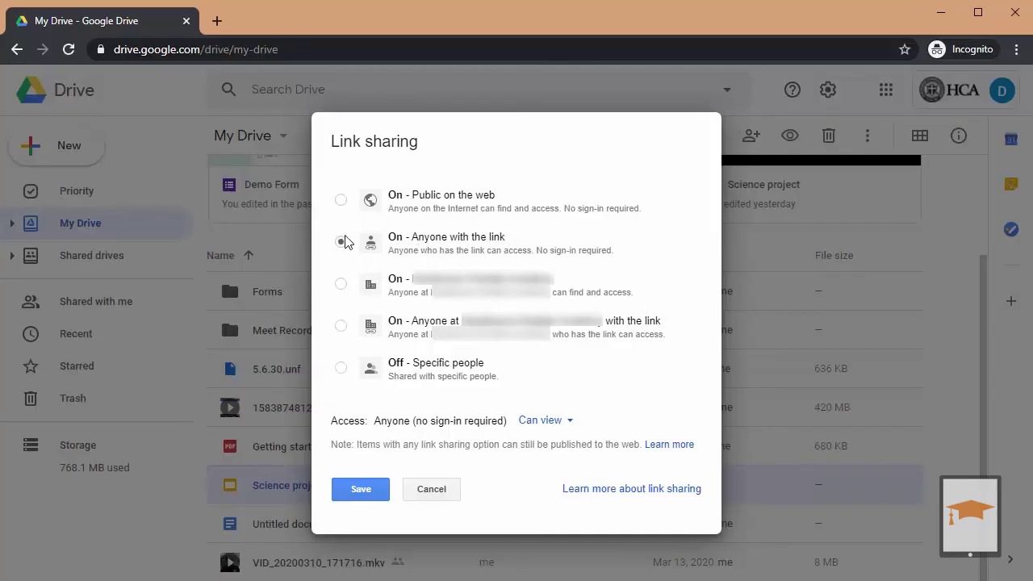
left_click(349, 486)
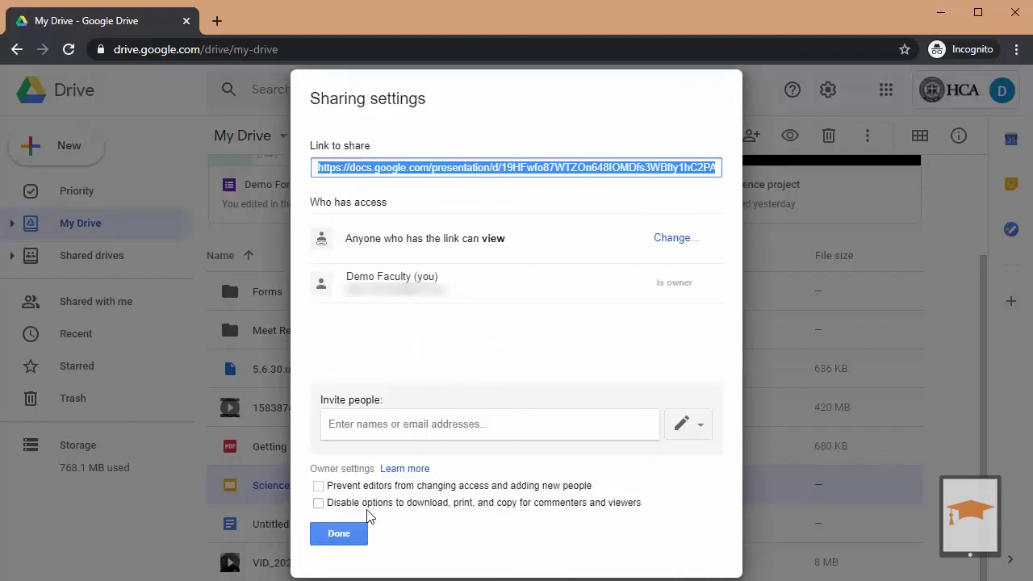
left_click(339, 534)
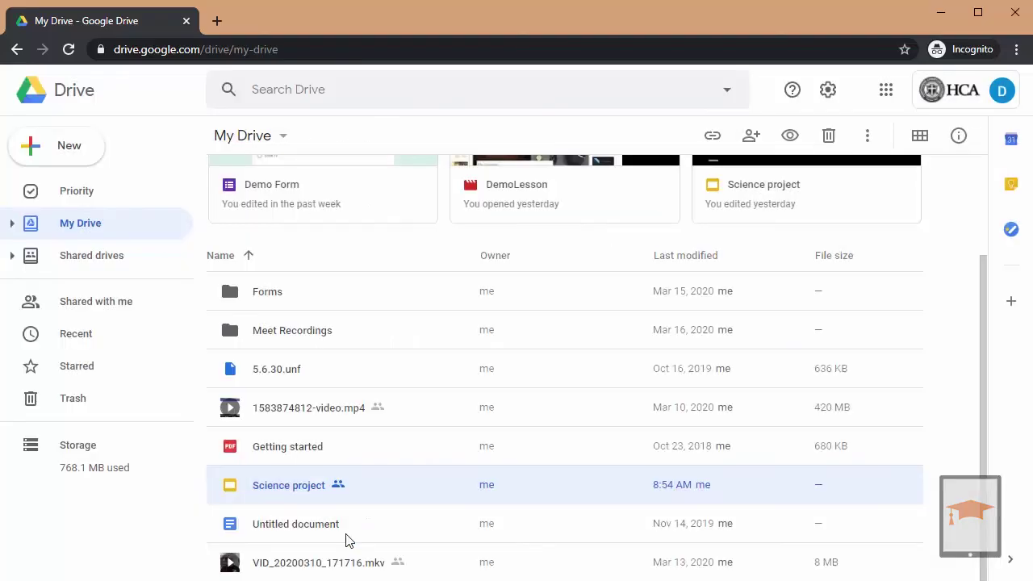